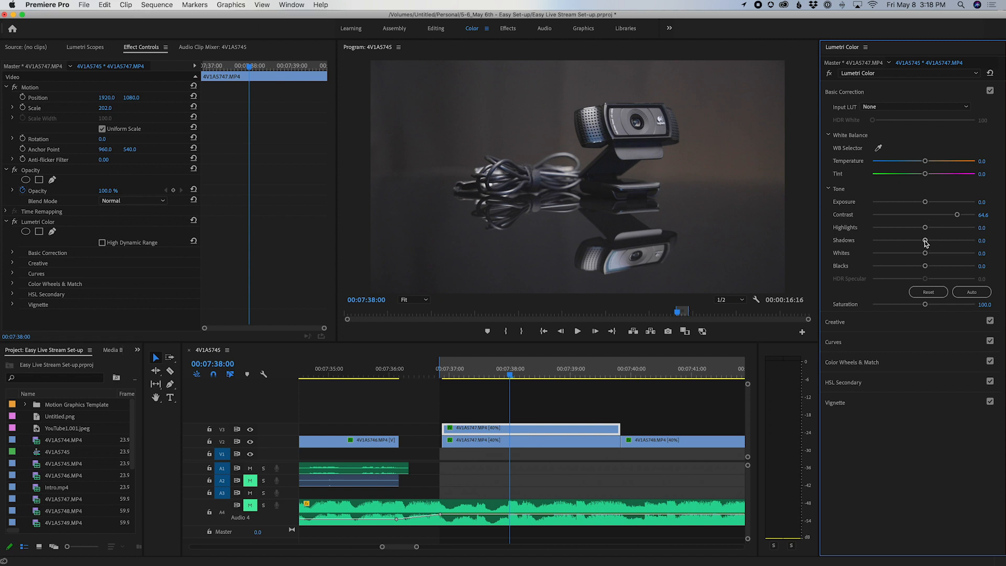
Lower the V3 clip's Shadows to -38.8 and Blacks to -34.9, checking the levels against the Lumetri Scopes.
left_click_drag(926, 242, 900, 242)
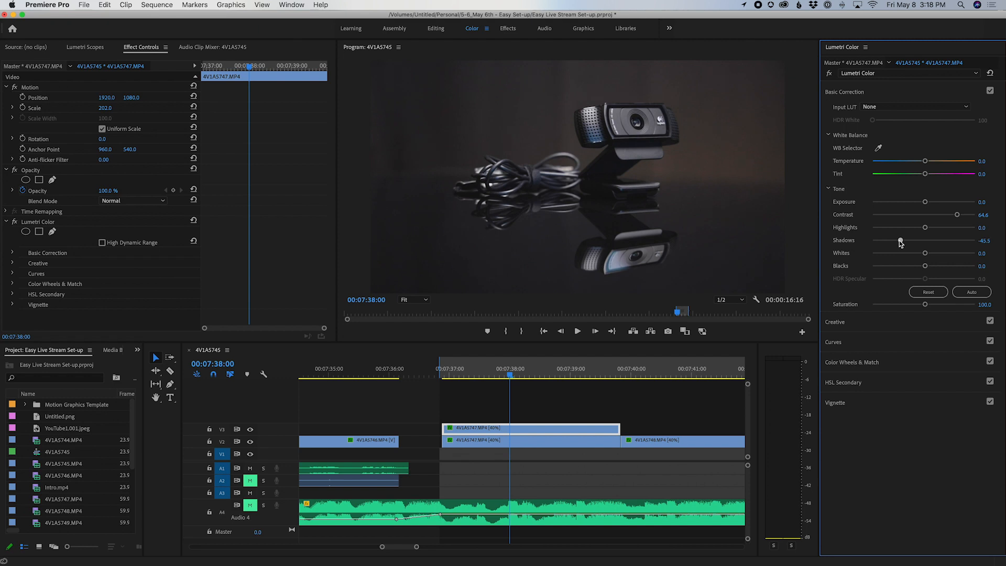
left_click(83, 48)
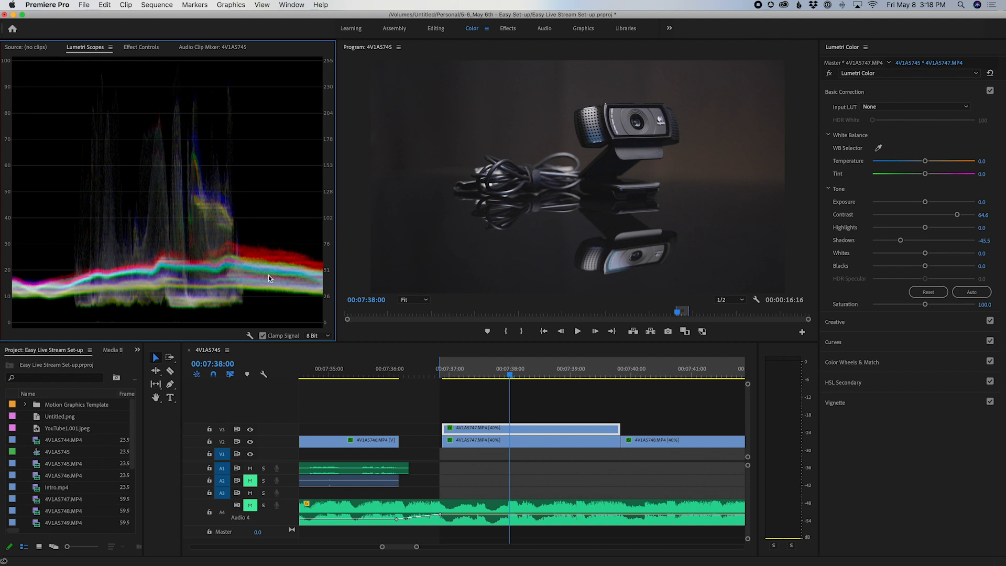
mouse_move(901, 241)
left_mouse_down()
mouse_move(847, 245)
mouse_move(953, 250)
mouse_move(885, 245)
mouse_move(901, 246)
left_mouse_up()
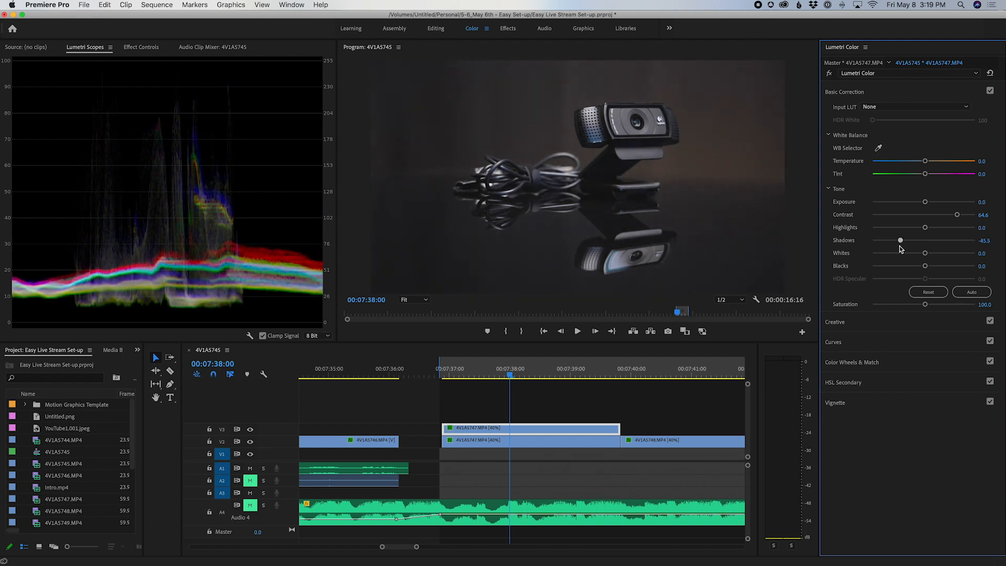
mouse_move(926, 203)
left_mouse_down()
mouse_move(964, 204)
mouse_move(876, 203)
mouse_move(951, 203)
mouse_move(925, 204)
left_mouse_up()
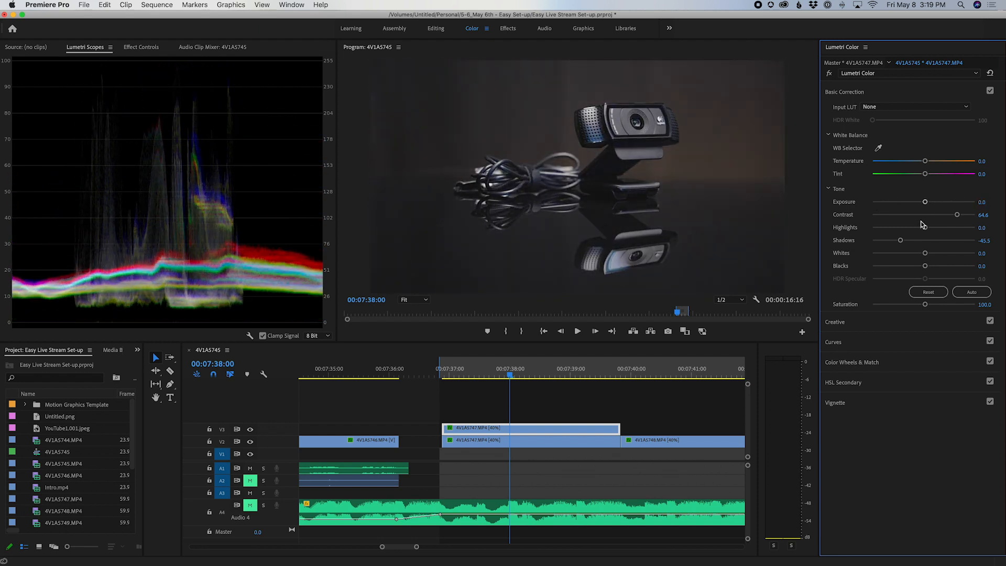
mouse_move(900, 242)
left_mouse_down()
mouse_move(850, 244)
mouse_move(935, 242)
mouse_move(904, 244)
left_mouse_up()
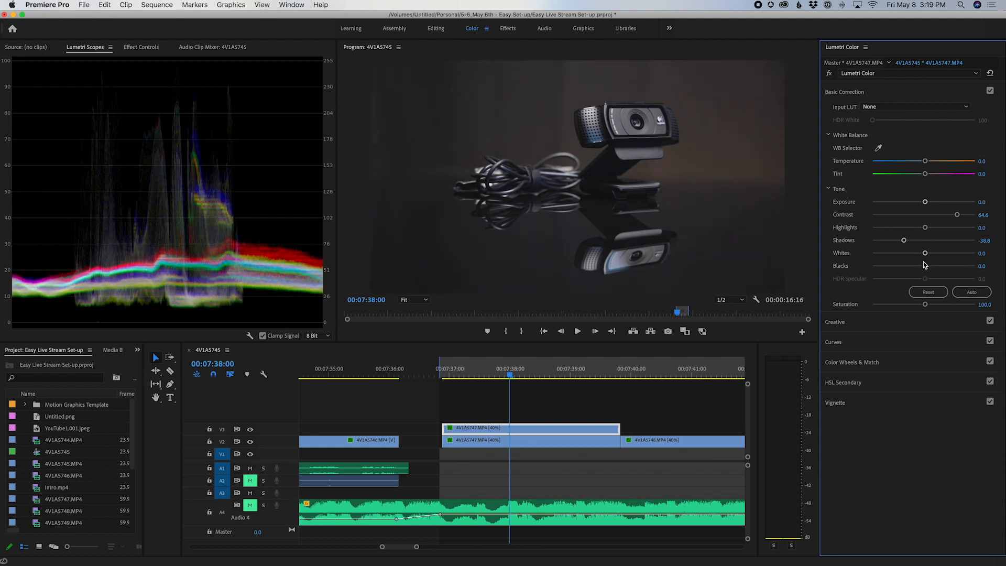
mouse_move(926, 268)
left_mouse_down()
mouse_move(898, 267)
mouse_move(906, 268)
left_mouse_up()
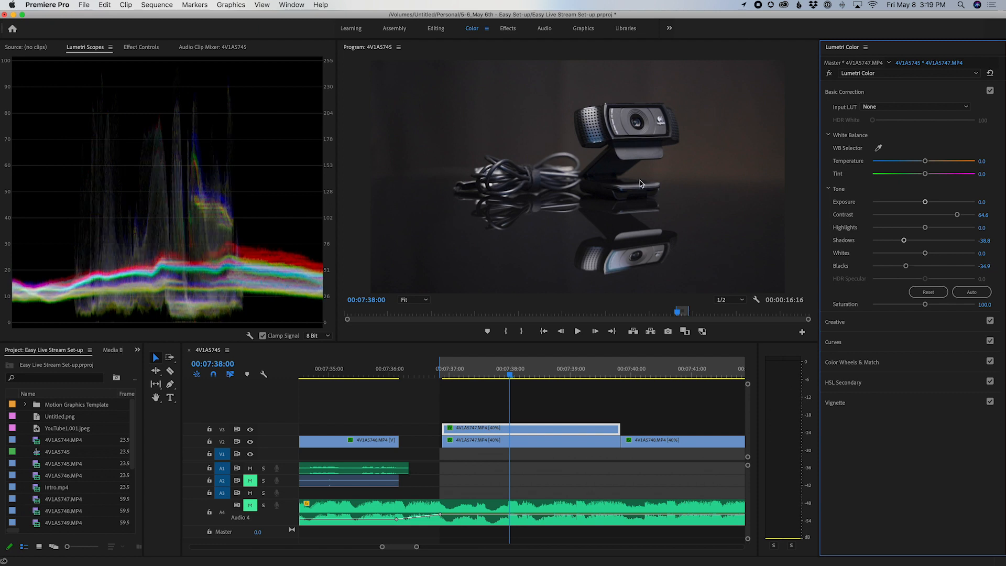
Bring back the V3 clip's effect settings and set its Basic Correction saturation to 120.
left_click(23, 47)
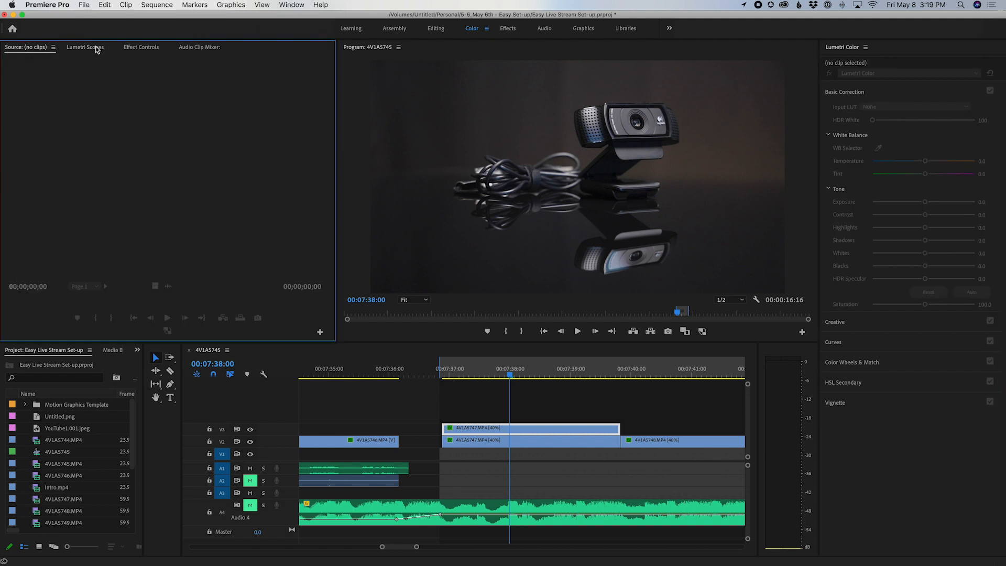
left_click(143, 47)
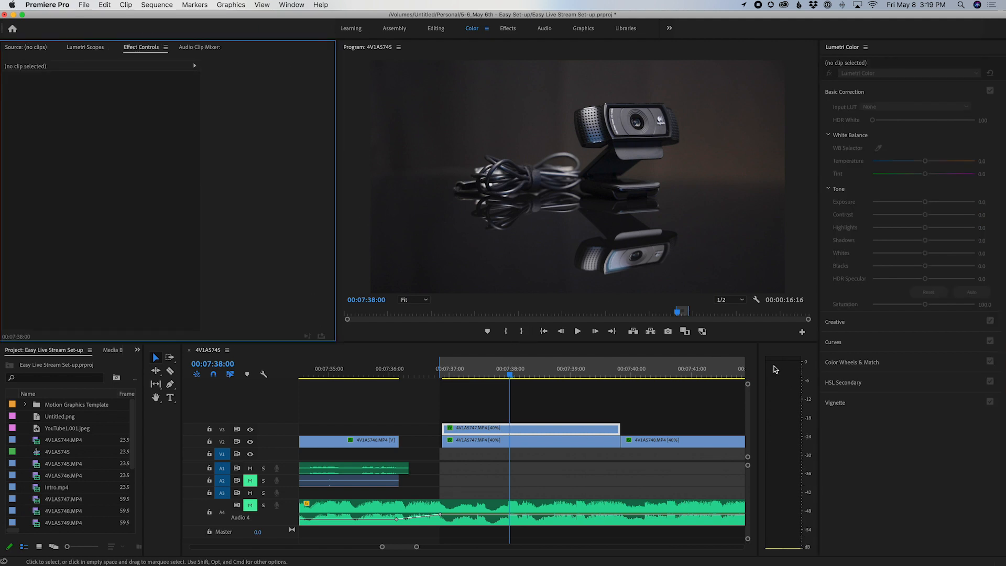
left_click(503, 431)
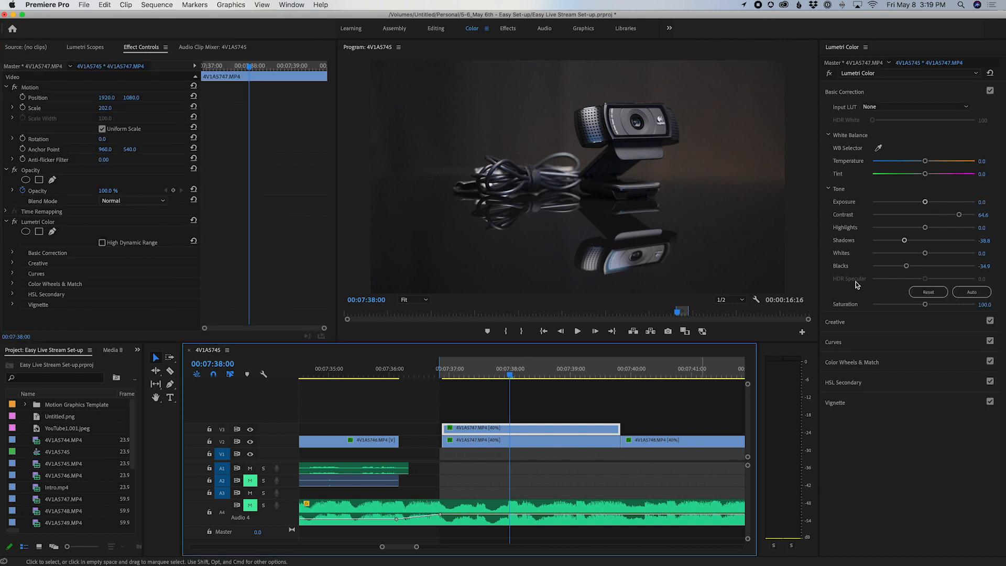
left_click_drag(925, 304, 928, 304)
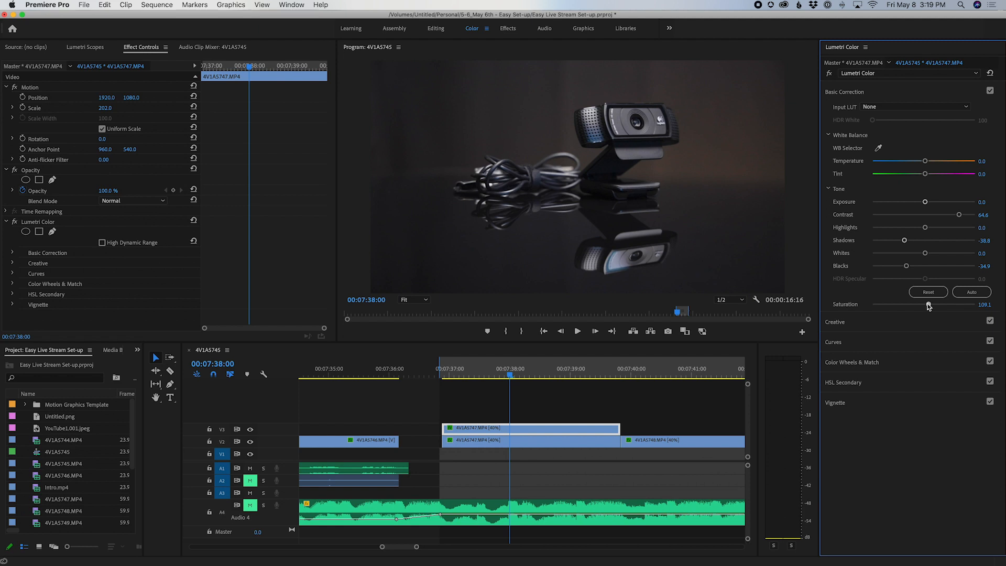
left_click_drag(935, 304, 934, 304)
left_click_drag(929, 304, 931, 304)
left_click(986, 304)
type("120")
key("Return")
mouse_move(927, 255)
left_mouse_down()
mouse_move(948, 257)
mouse_move(900, 255)
mouse_move(964, 259)
mouse_move(922, 260)
mouse_move(932, 258)
left_mouse_up()
double_click(930, 254)
mouse_move(925, 228)
left_mouse_down()
mouse_move(891, 229)
mouse_move(936, 230)
mouse_move(903, 236)
mouse_move(925, 230)
left_mouse_up()
Apply the Black Eye_2.AF2I2838 creative look to the V3 clip with an intensity of 30.
left_click(866, 322)
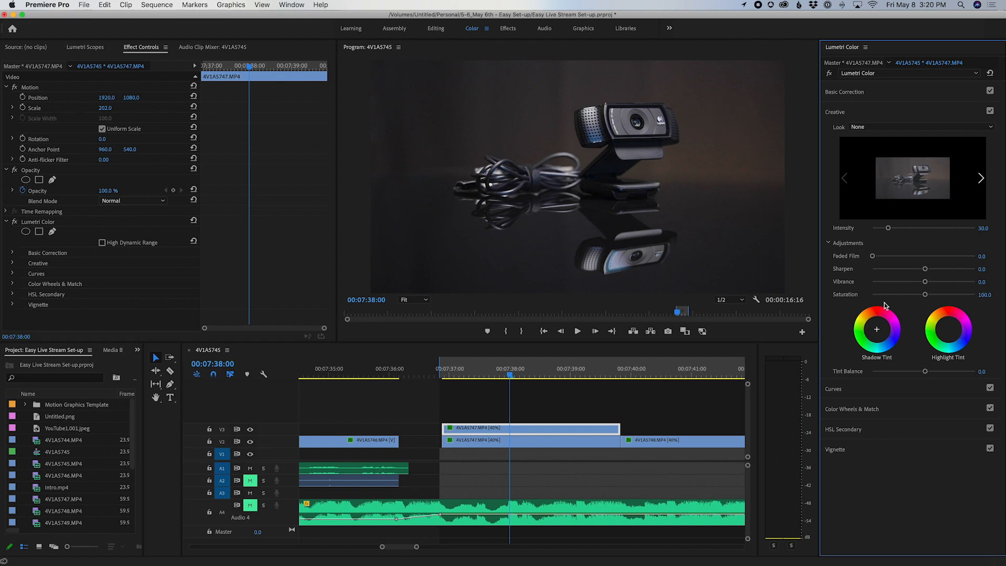
left_click(884, 131)
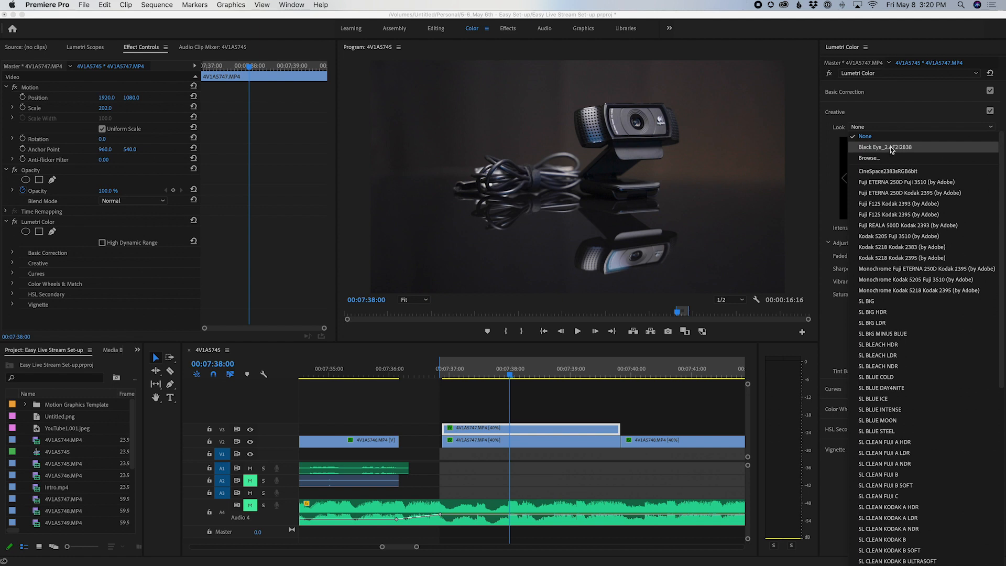
left_click(892, 148)
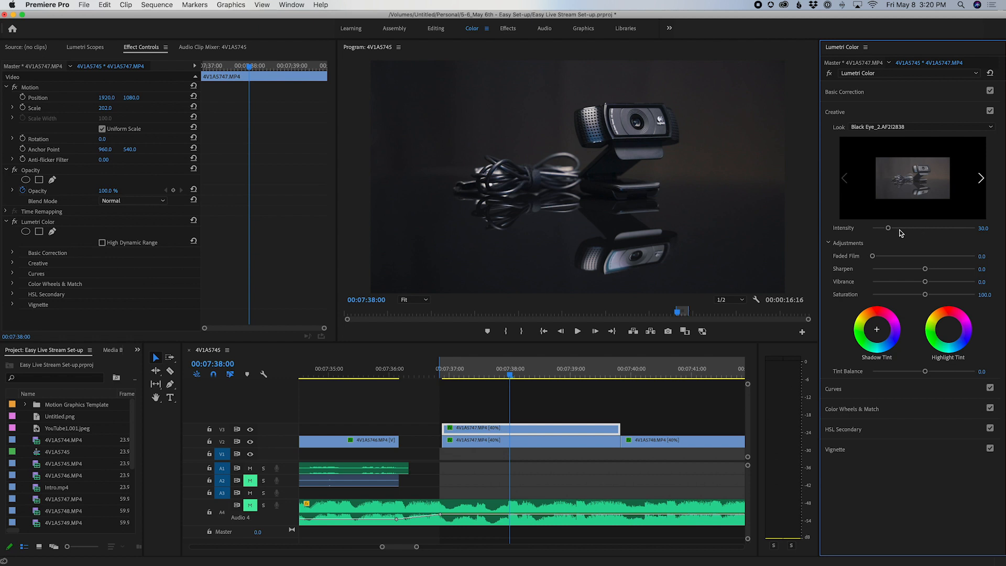
left_click_drag(893, 231, 921, 236)
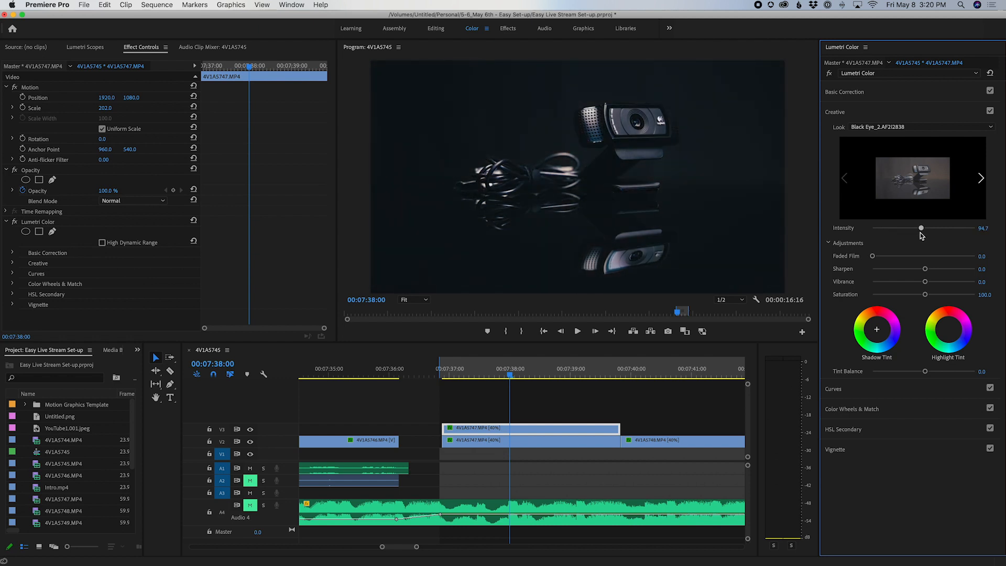
left_click_drag(921, 232, 893, 232)
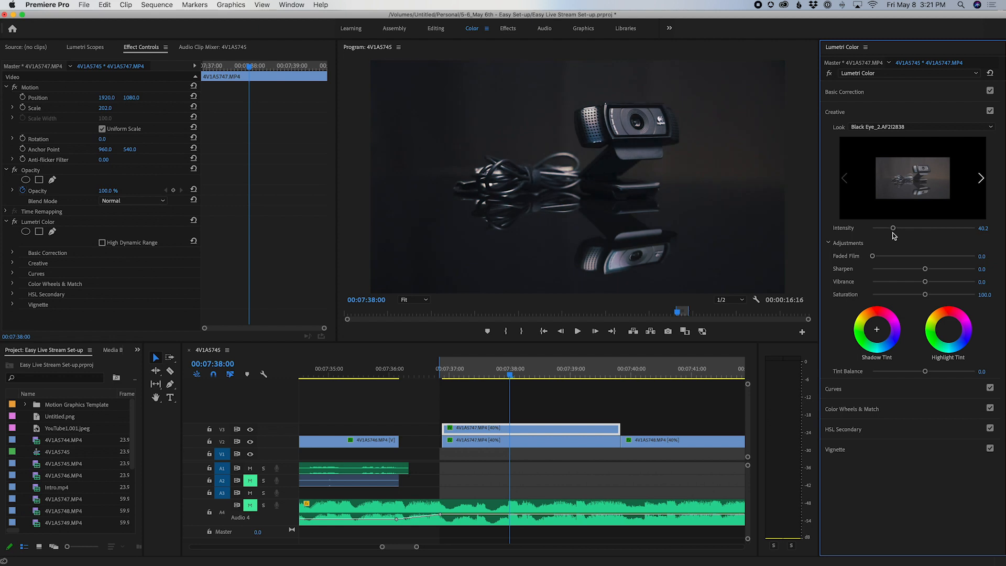
left_click(987, 227)
type("30")
key("Return")
Compare the V3 grade with the clip beneath by switching the V3 track's output off and on.
key("backslash")
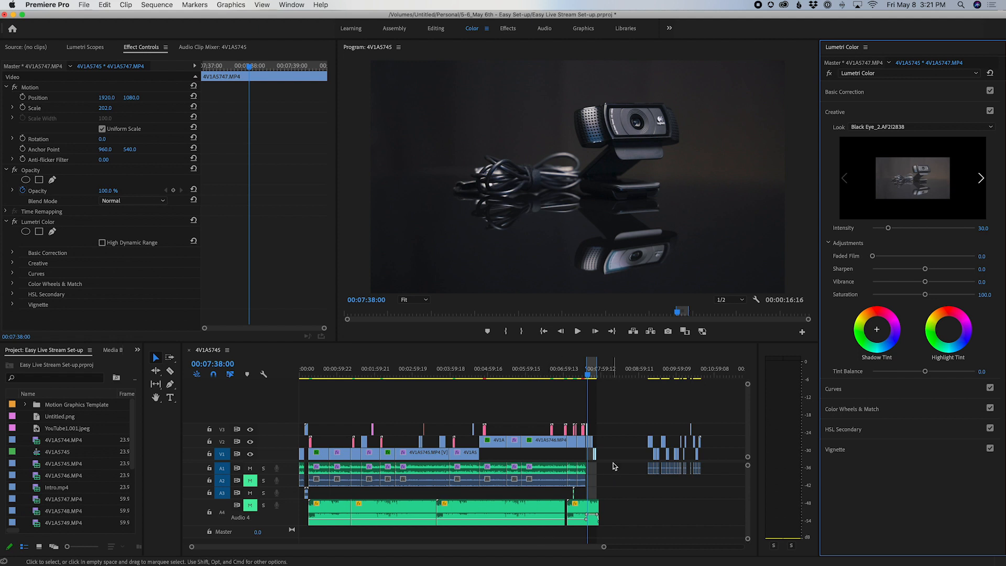
scroll(613, 465, "up", 10)
scroll(614, 466, "left", 6)
scroll(613, 464, "left", 5)
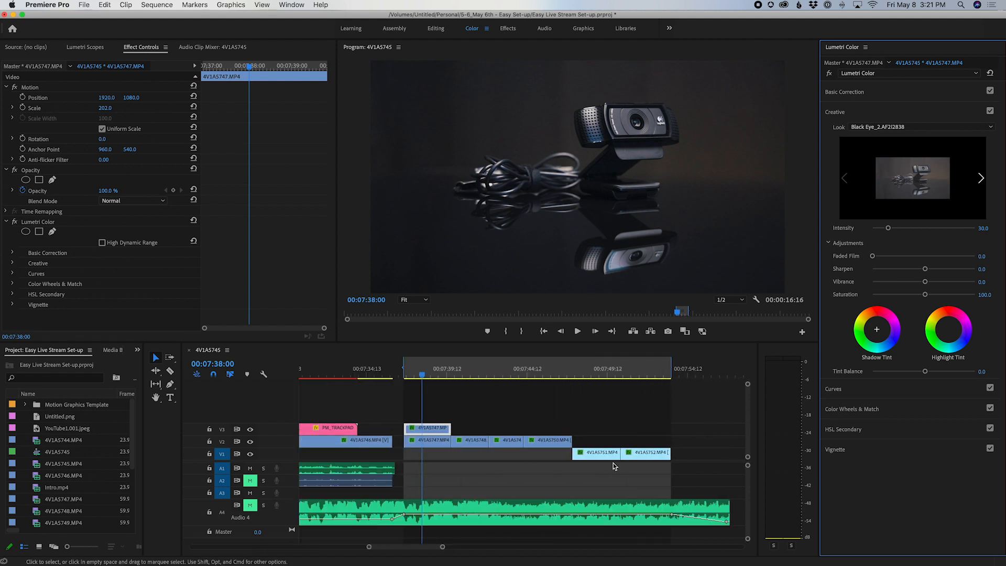
scroll(613, 463, "left", 5)
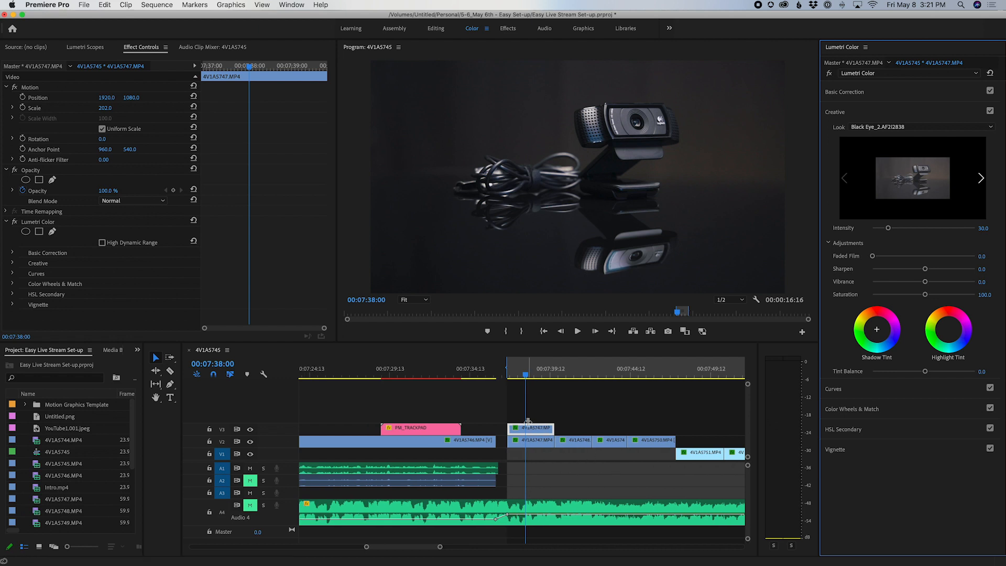
left_click(250, 431)
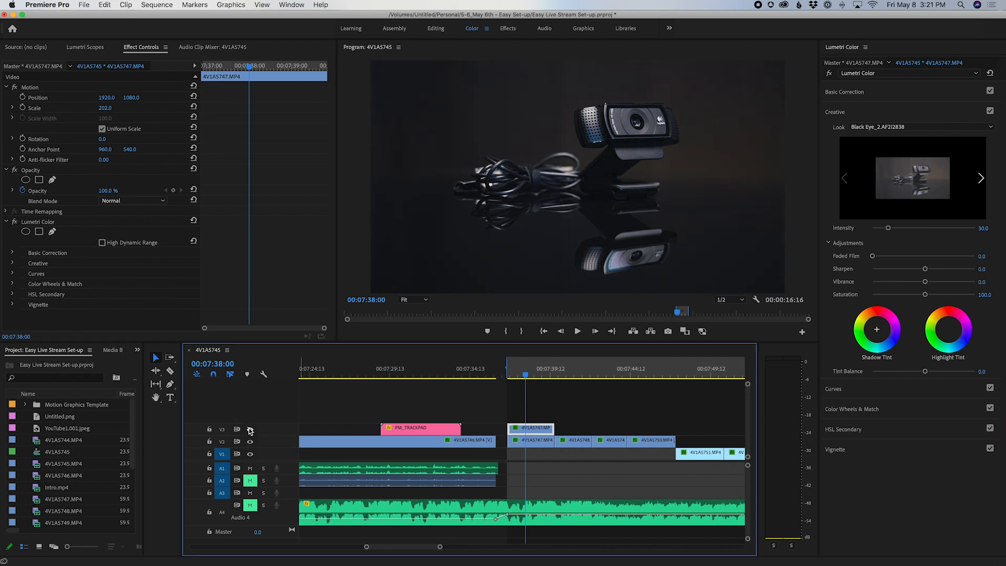
left_click(251, 430)
left_click(250, 431)
Compare the Basic Correction values and the image of the V2 copy of 4V1A5747.MP4 with those of the V3 copy.
left_click(523, 445)
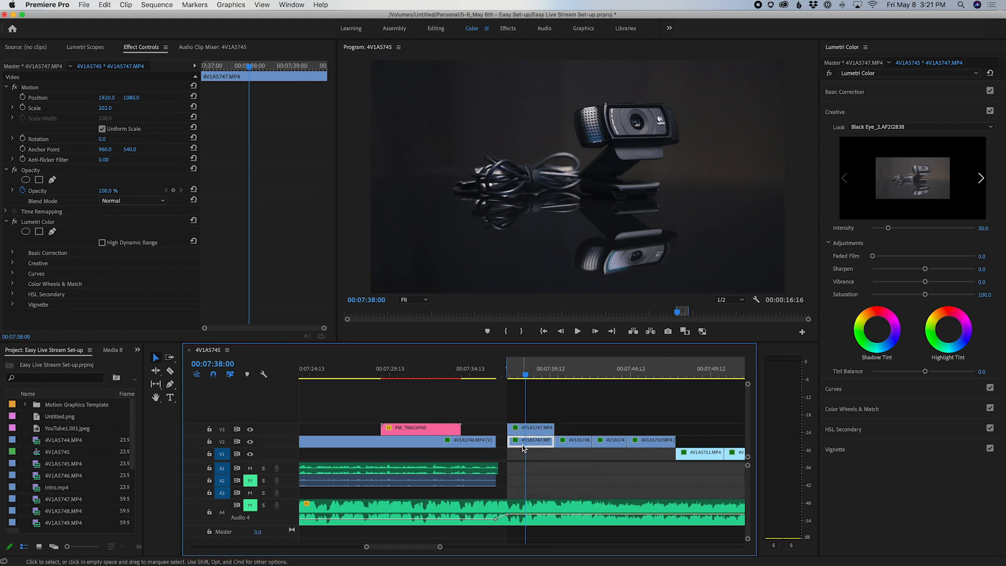
left_click(876, 93)
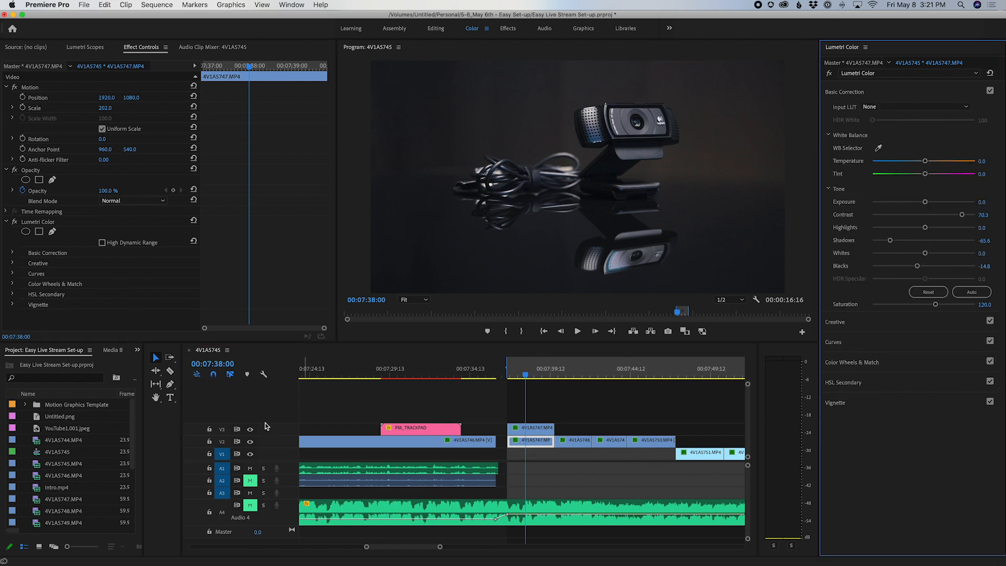
left_click(250, 429)
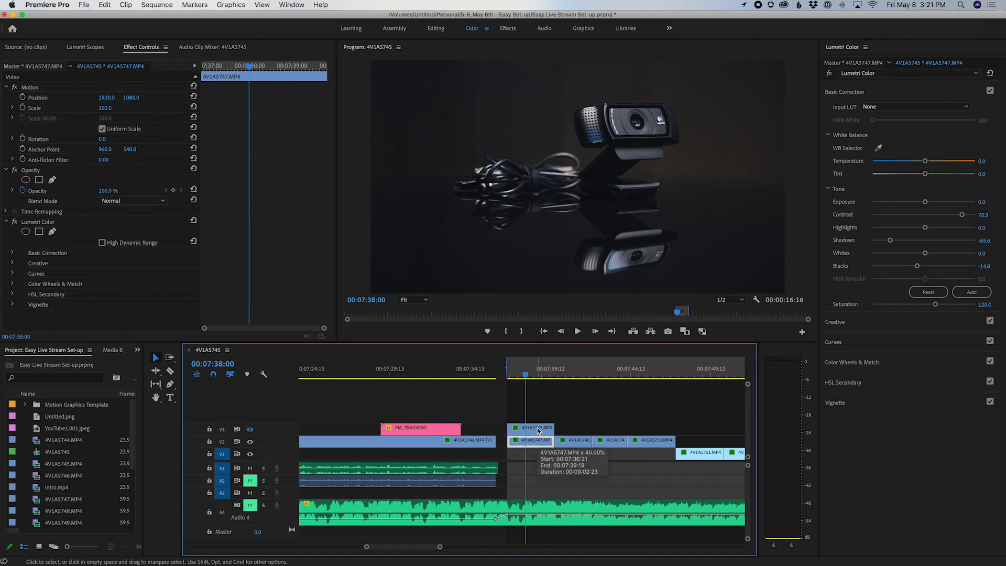
left_click(252, 429)
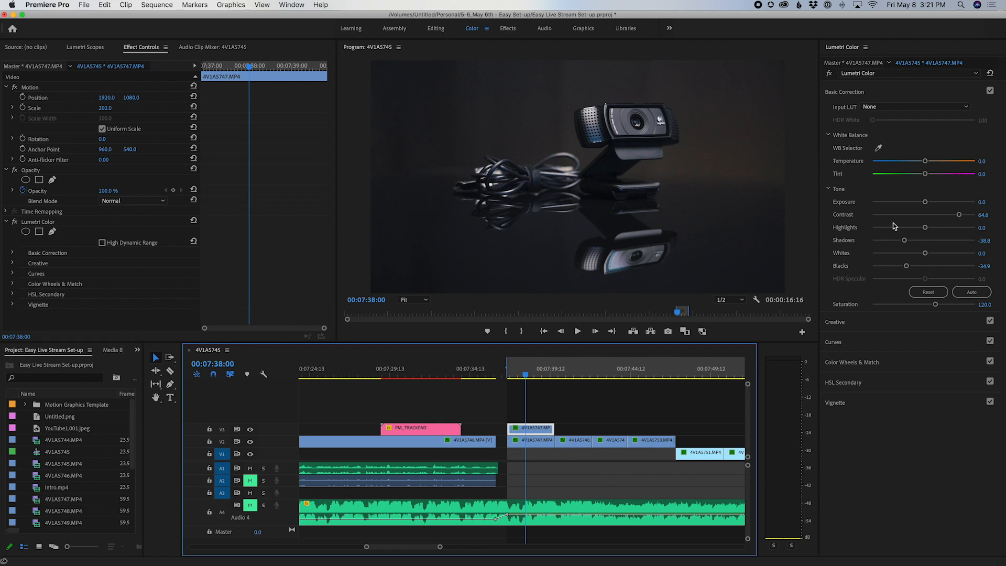
left_click(531, 444)
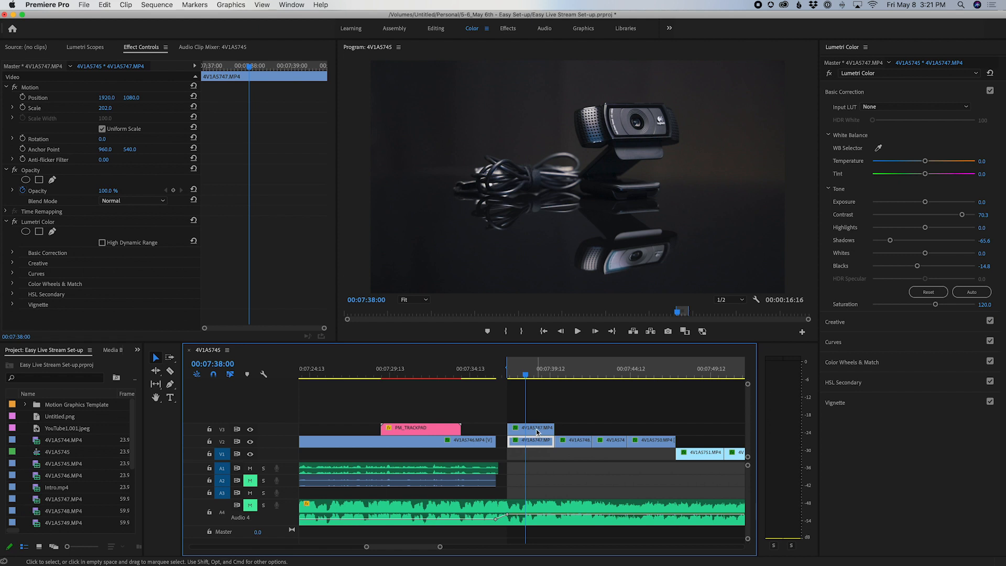
left_click(538, 430)
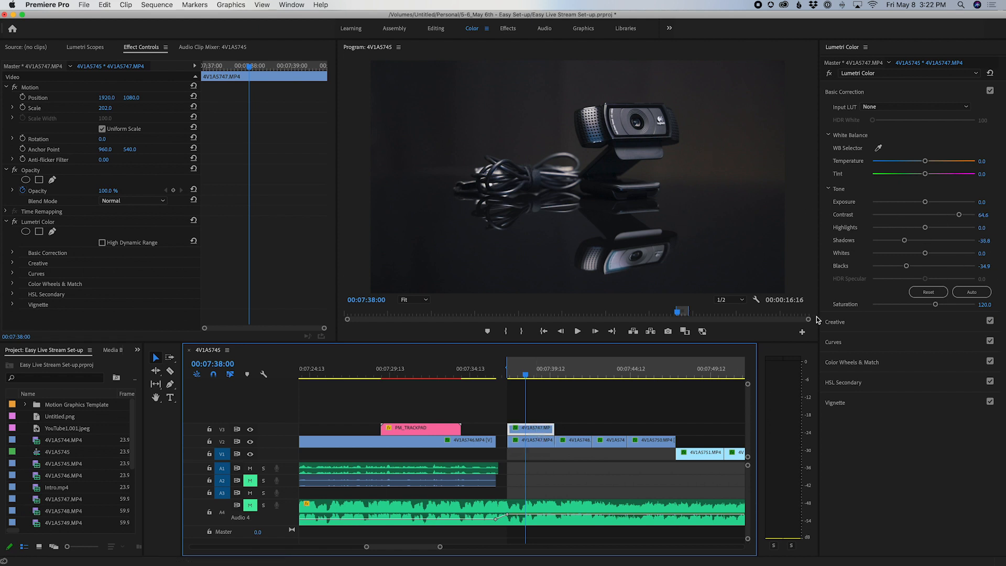
Set the Blacks of the V2 copy of 4V1A5747.MP4 to -17.7, and reselect the V3 copy.
left_click(537, 442)
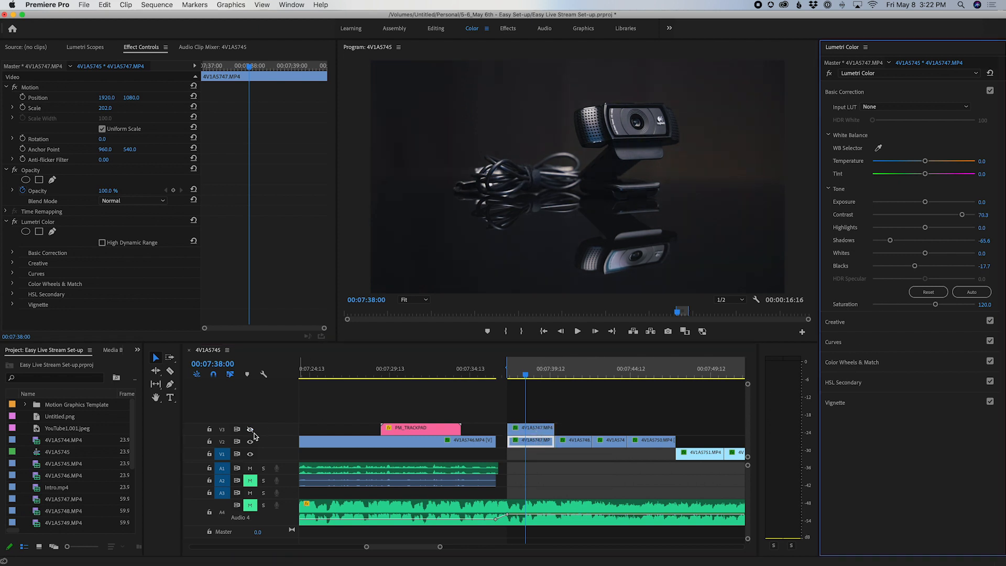
left_click(543, 428)
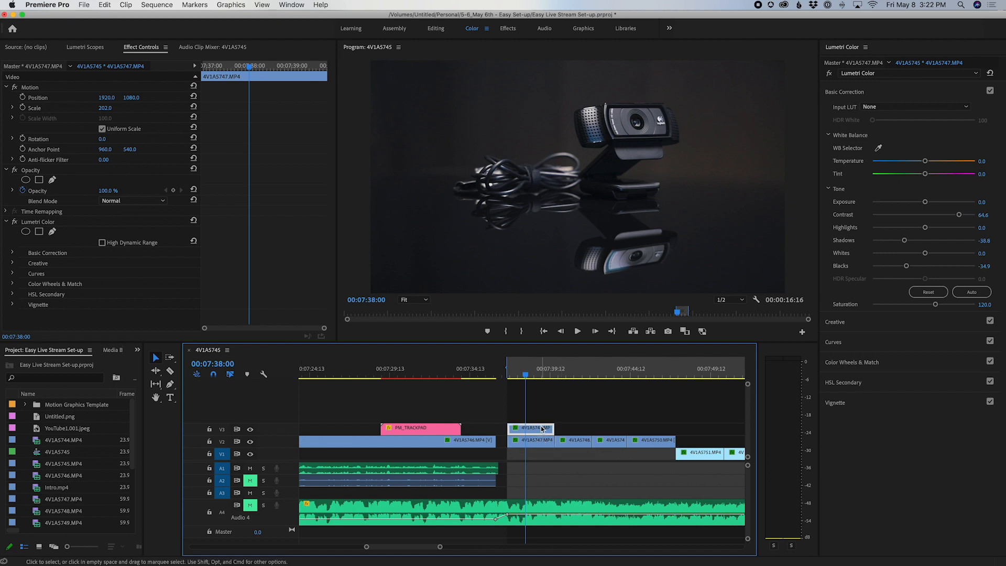